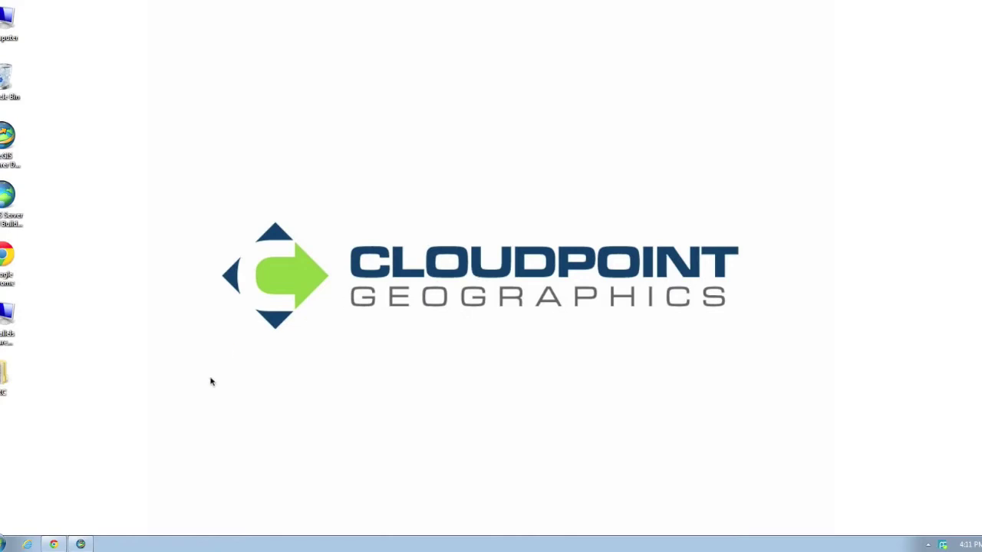
Open a new web map and check its basemap gallery, which lists no Bing option.
left_click(60, 546)
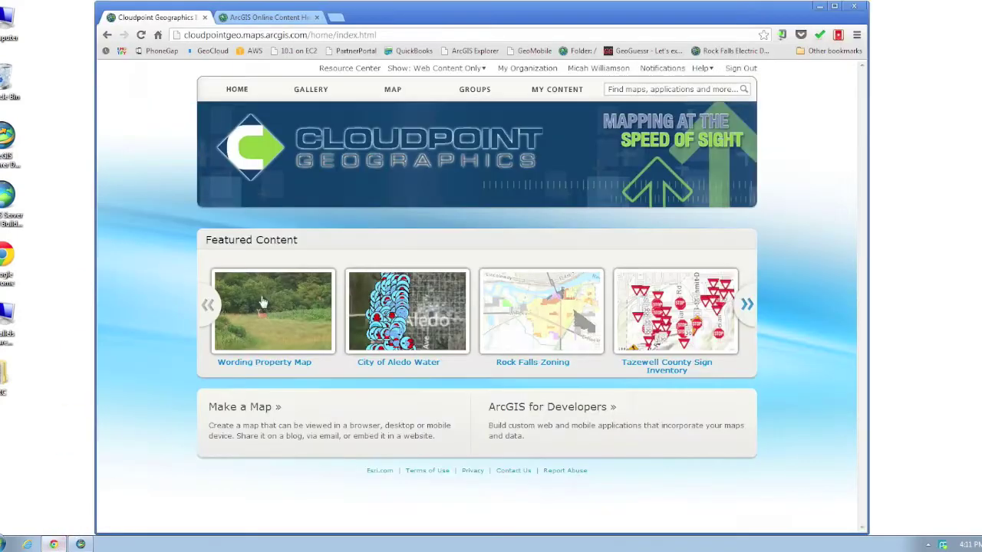
left_click(399, 94)
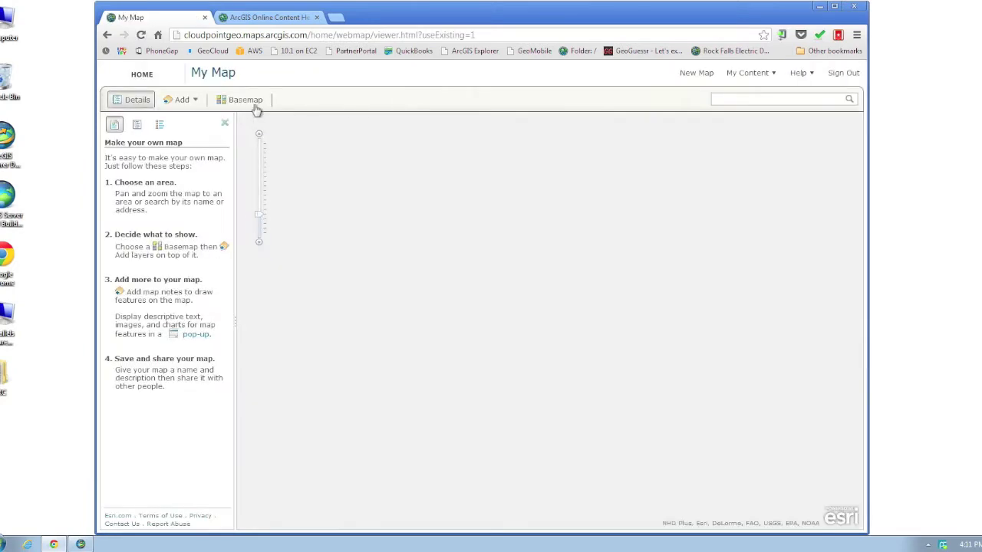
left_click(244, 101)
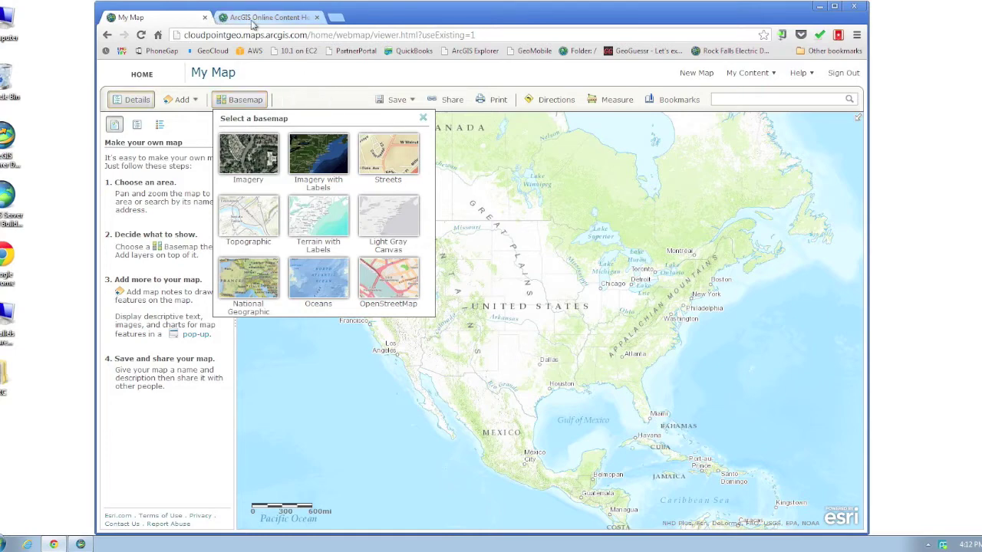
left_click(252, 19)
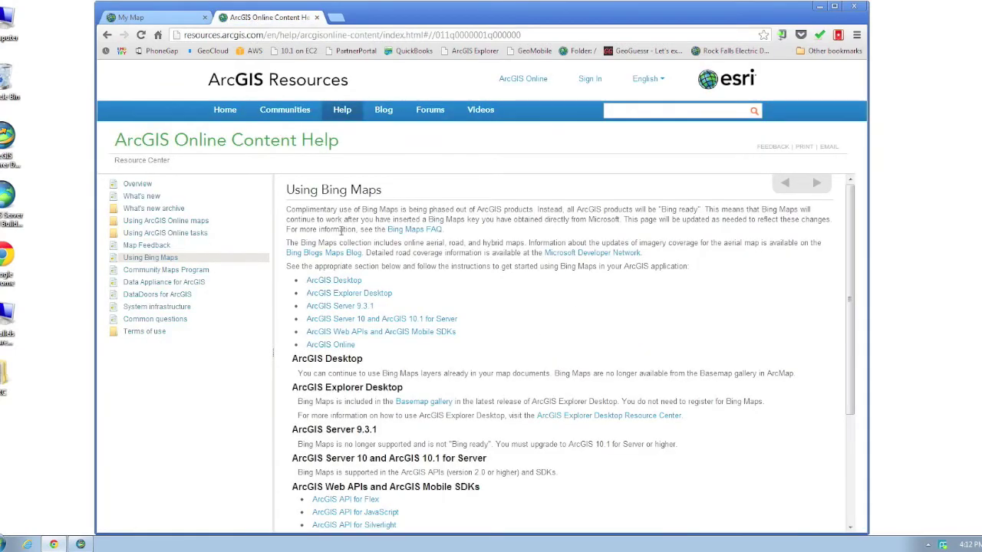
Read the Using Bing Maps help, highlighting the ArcGIS Desktop and existing Bing layers passages.
scroll(341, 228, "down", 3)
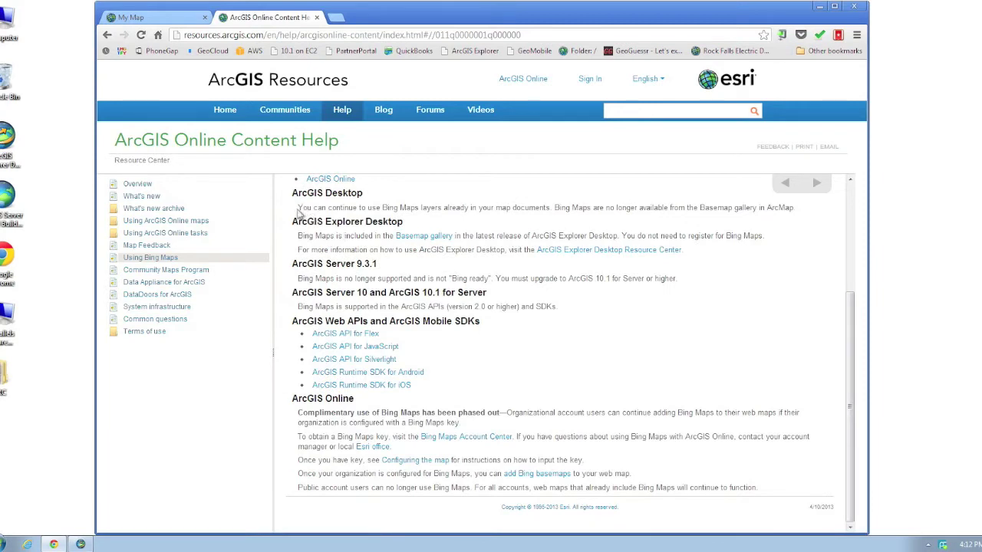
left_click_drag(300, 208, 798, 213)
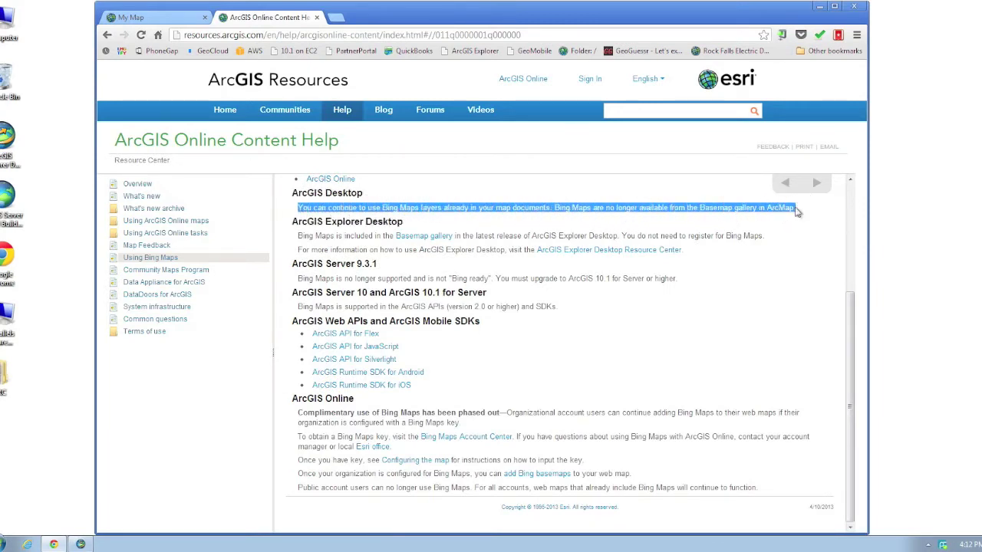
left_click(499, 222)
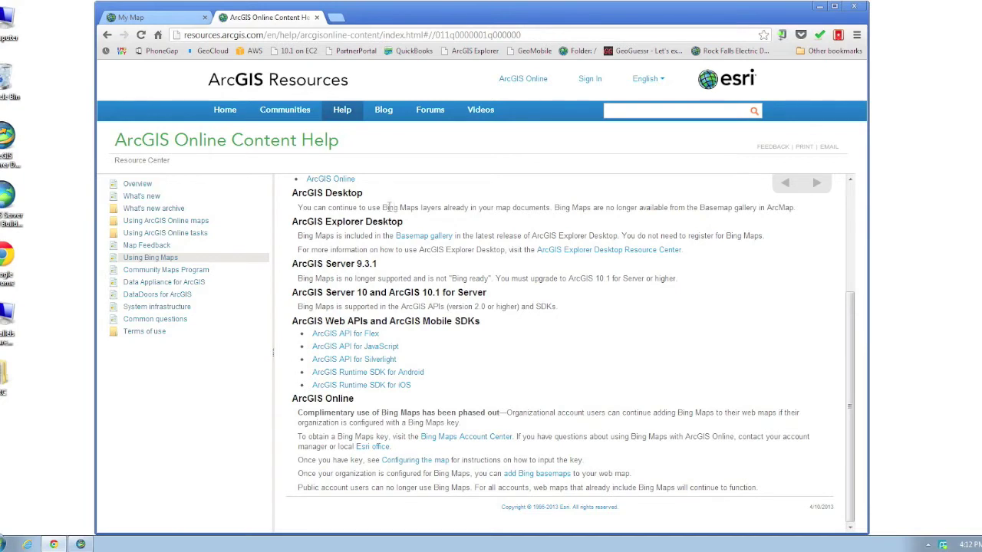
left_click_drag(384, 207, 551, 207)
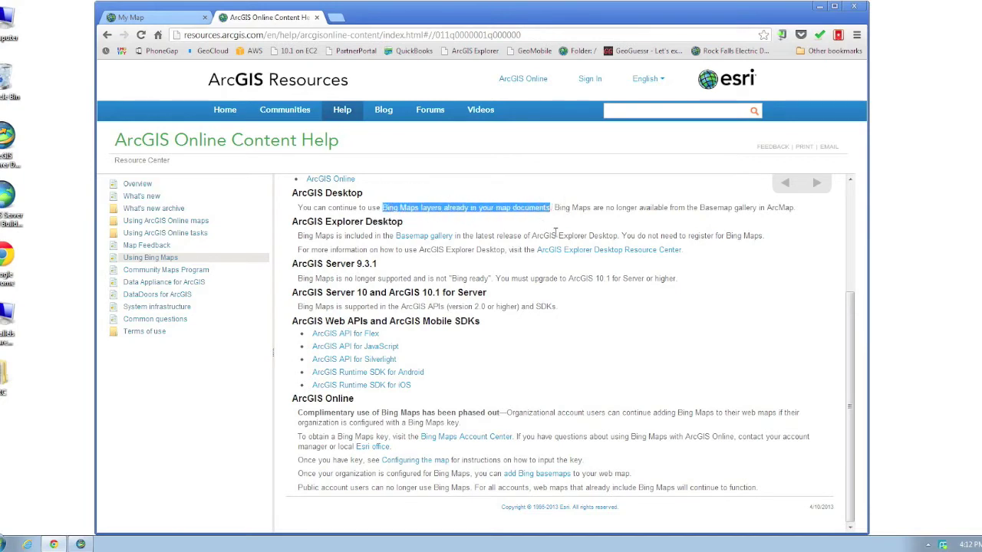
left_click(553, 236)
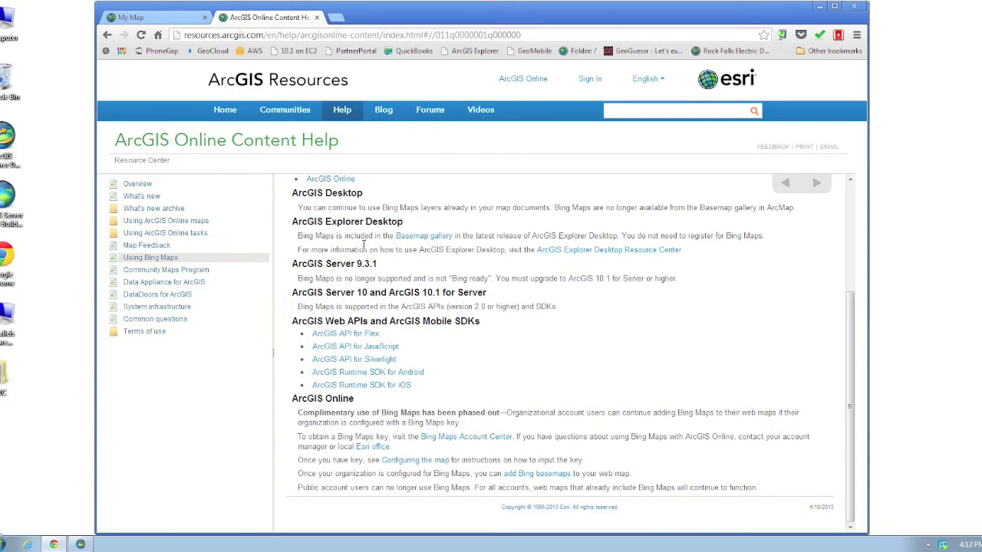
left_click(85, 543)
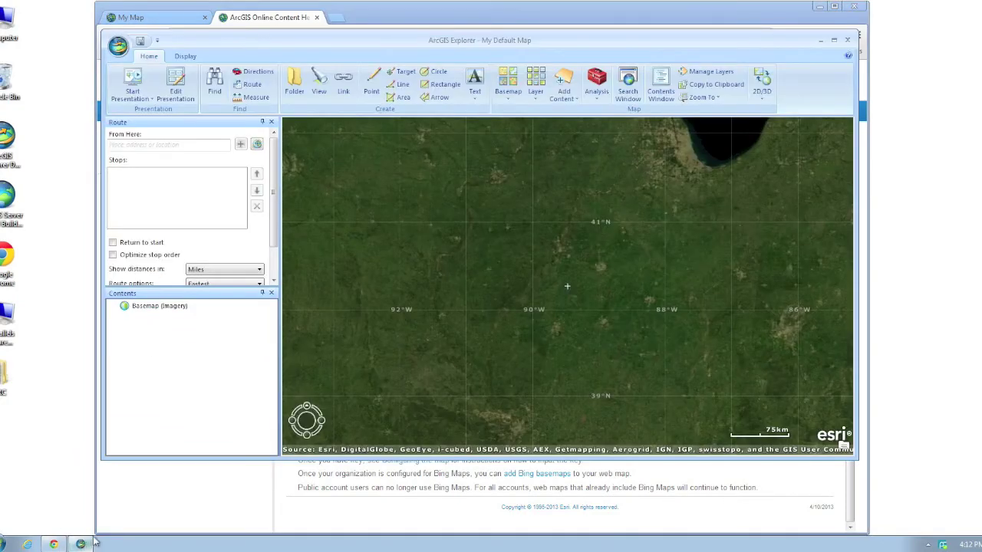
Switch the ArcGIS Explorer basemap to Bing Maps, then close Explorer without saving.
left_click(508, 84)
left_click_drag(776, 150, 780, 222)
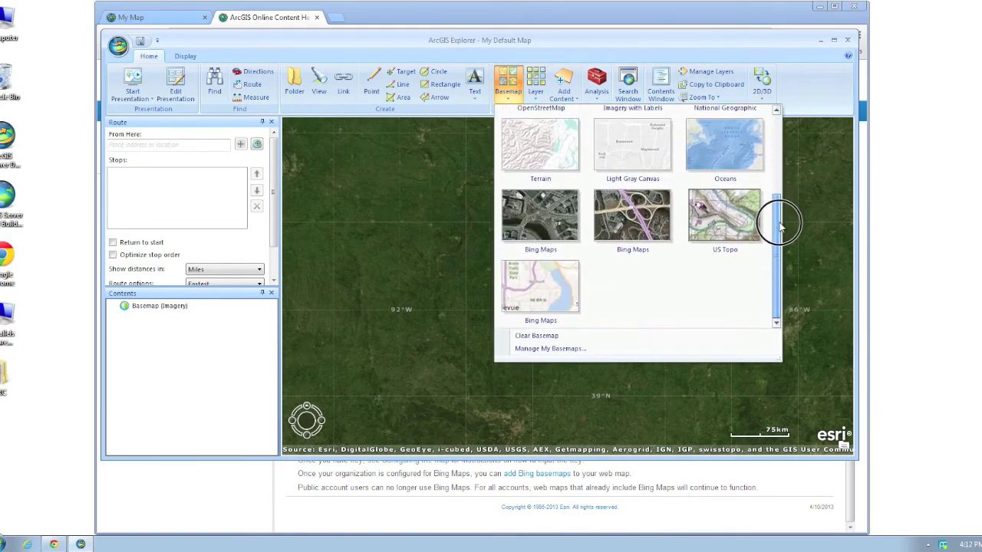
left_click(609, 232)
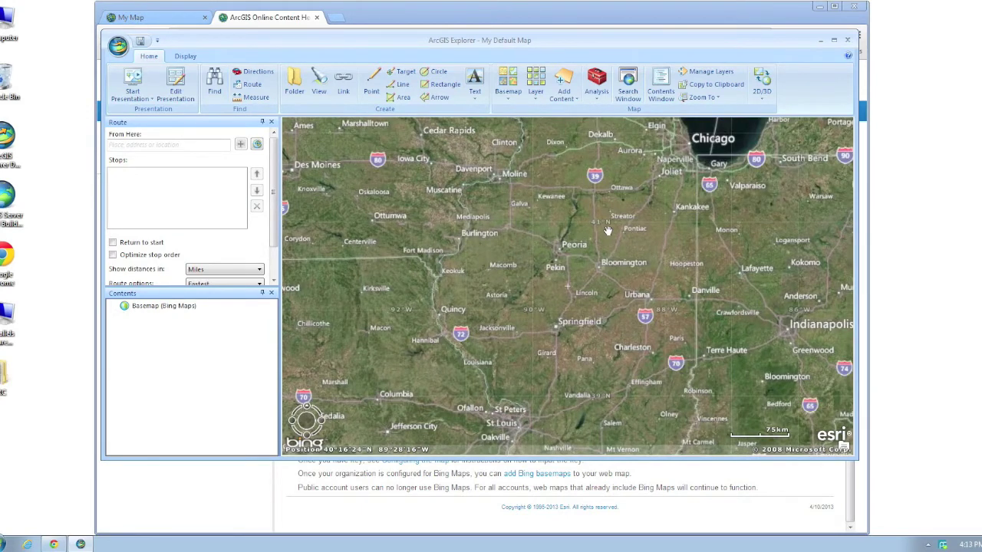
left_click(846, 39)
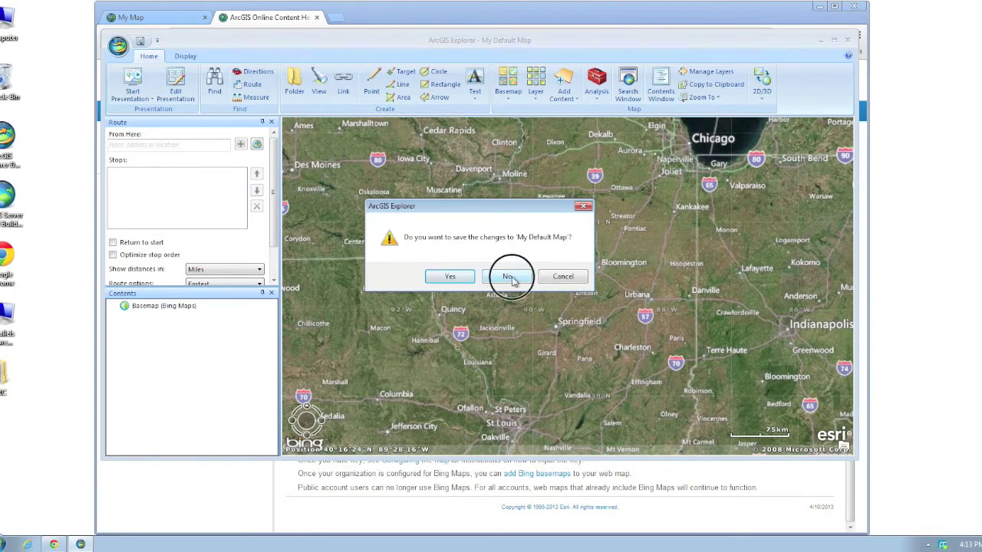
left_click(510, 279)
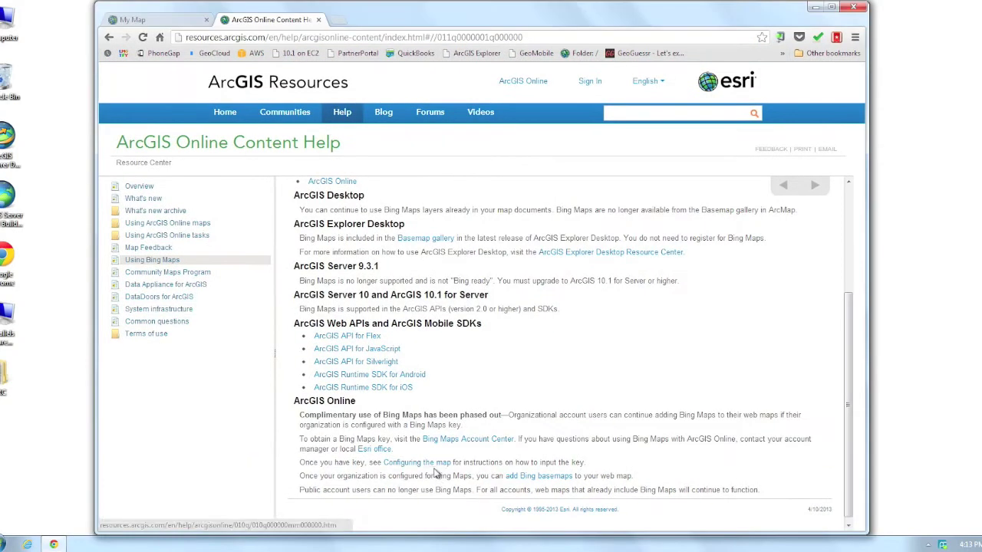
Follow the help page's link to the Bing Maps Account Center.
left_click(466, 444)
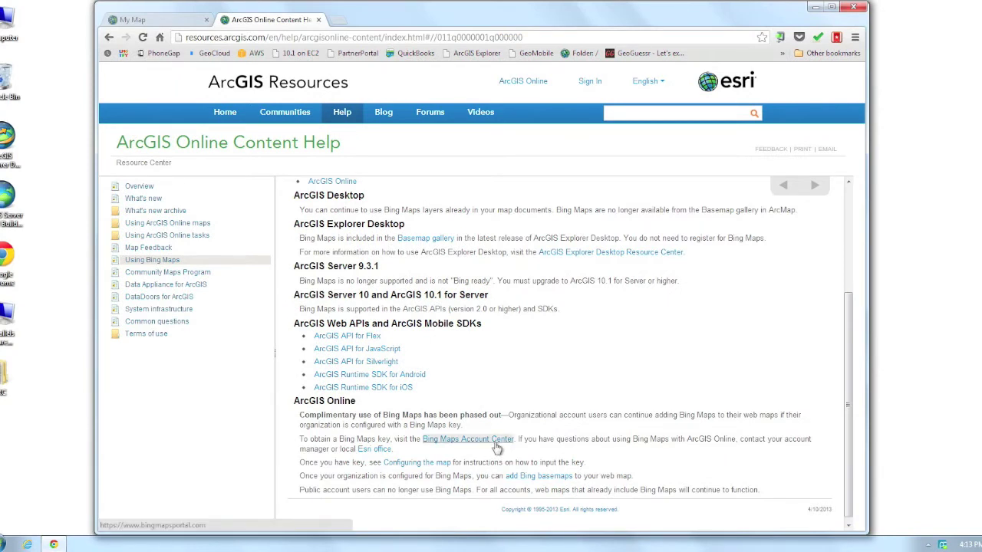
left_click(494, 448)
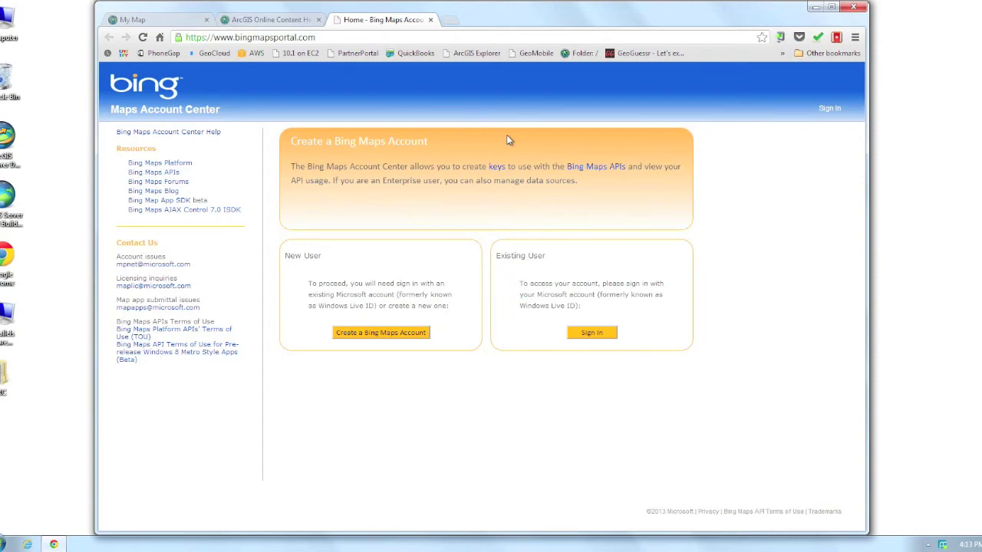
Sign in to Bing Maps Account Center with the Microsoft account e-mail and password.
left_click(828, 109)
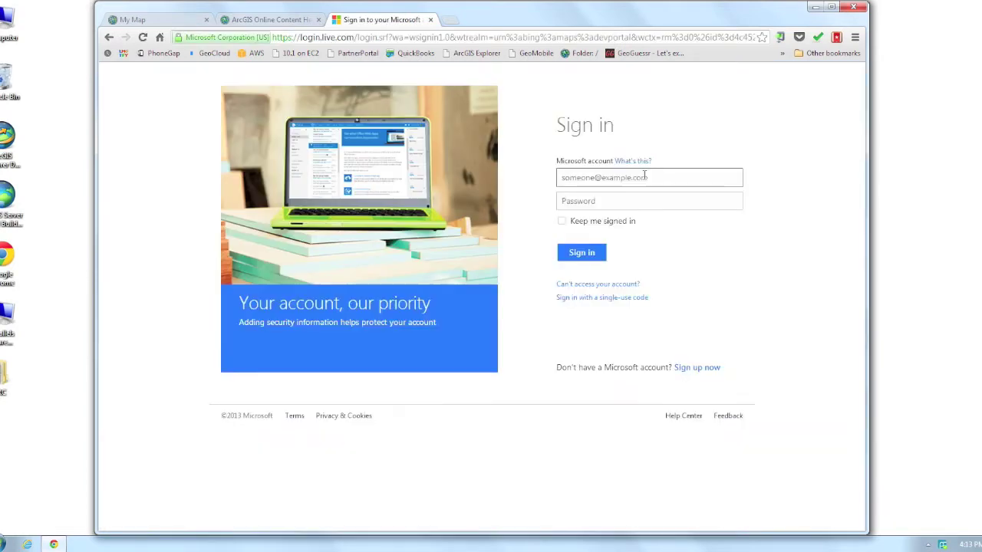
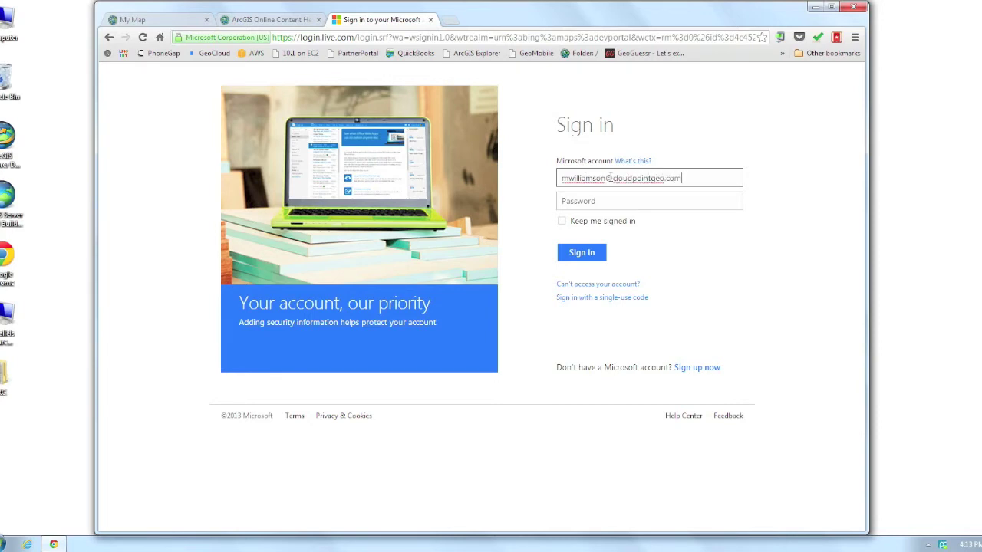
key("Tab")
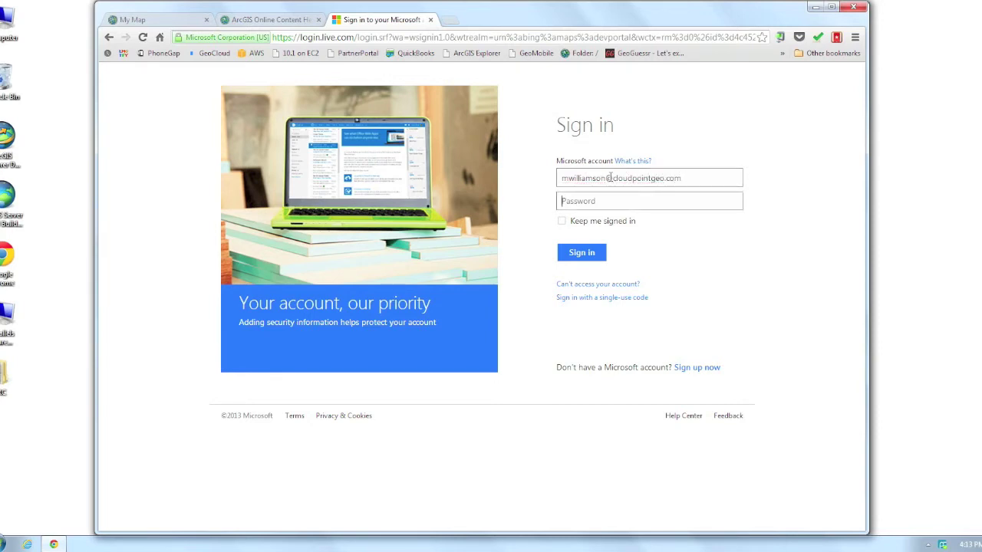
type("********")
left_click(580, 255)
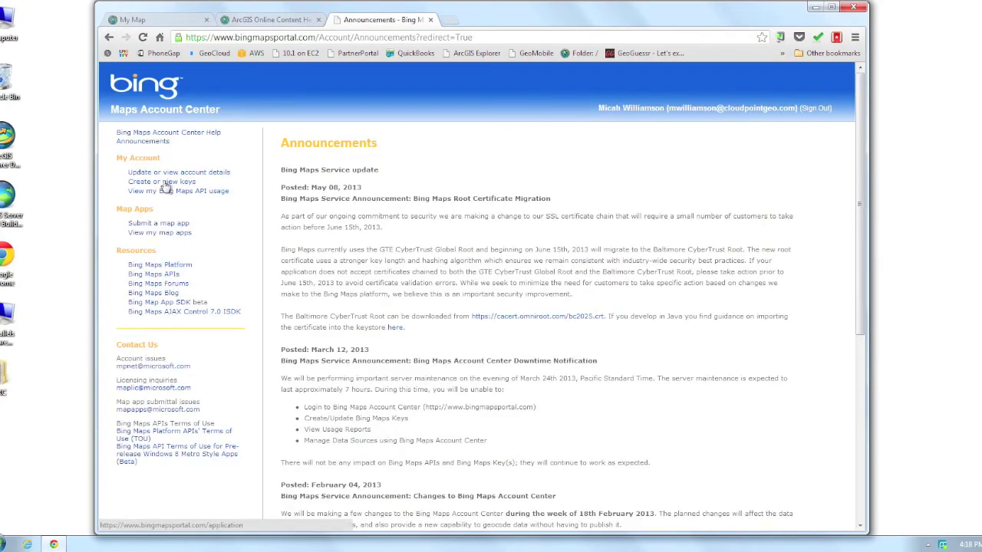
left_click(163, 181)
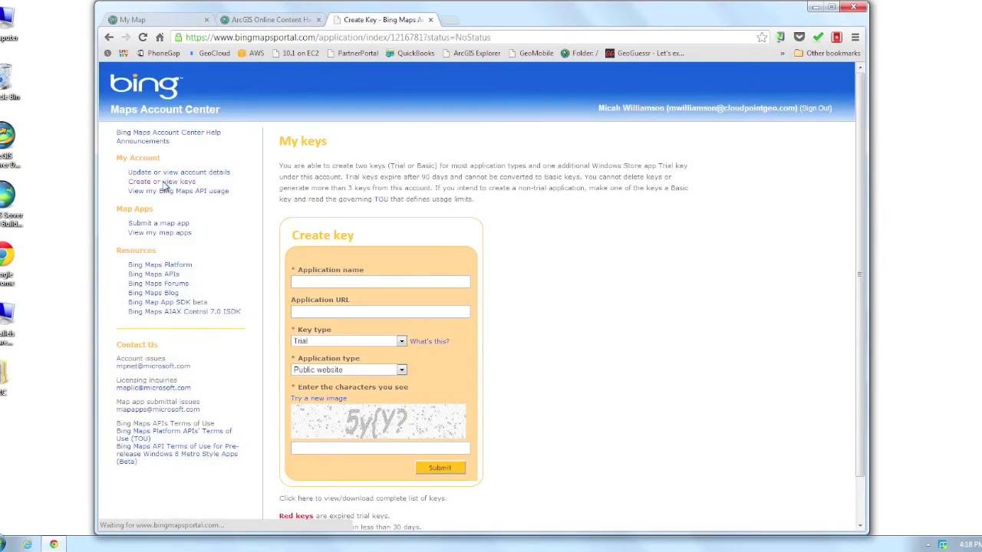
Enter 'Cloudpoint ArcGIS Online' as the new key's application name.
left_click_drag(860, 418, 526, 297)
left_click(319, 283)
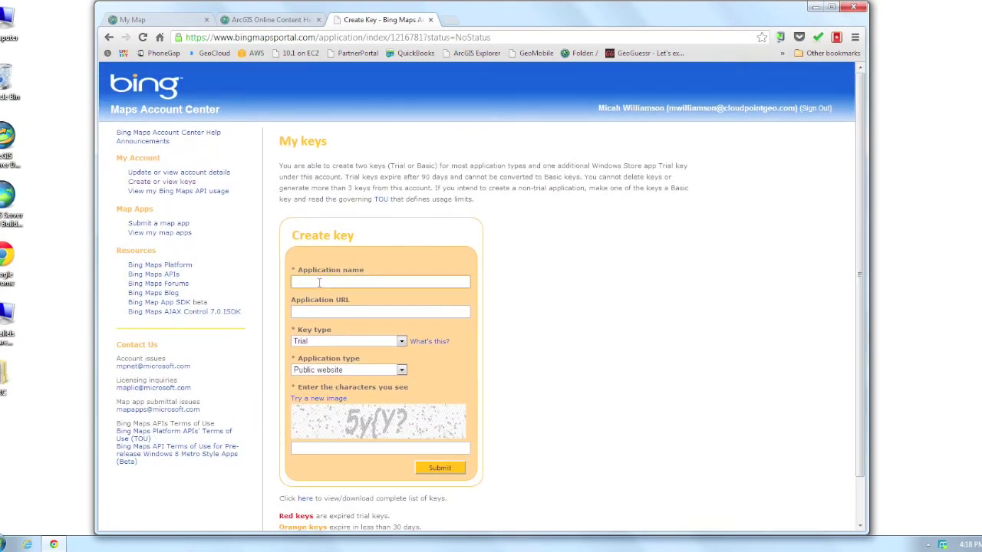
type("Cloudpoint ArcGIS Online")
Select the host address cloudpointgeo.maps.arcgis.com in the My Map tab for copying.
left_click(163, 20)
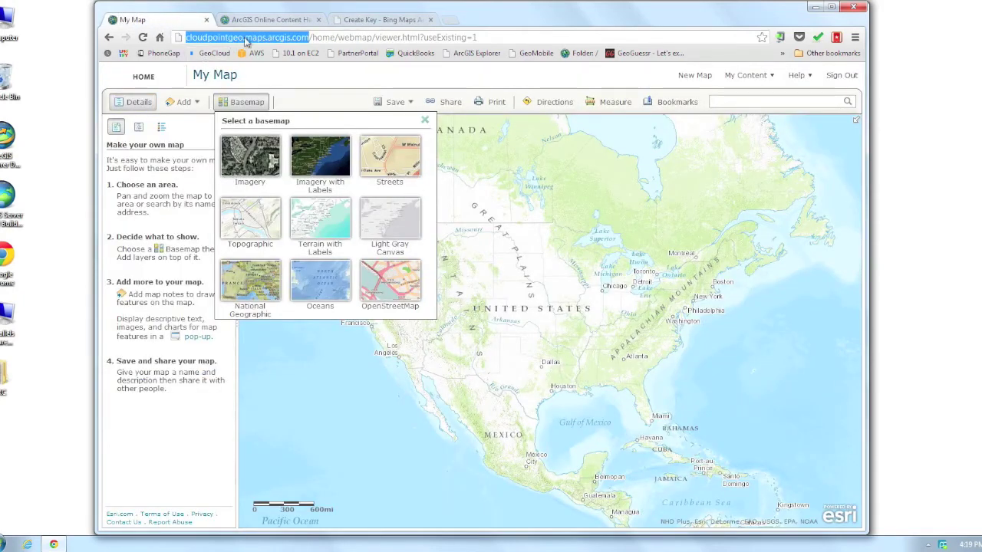
left_click(245, 38)
left_click_drag(309, 37, 175, 37)
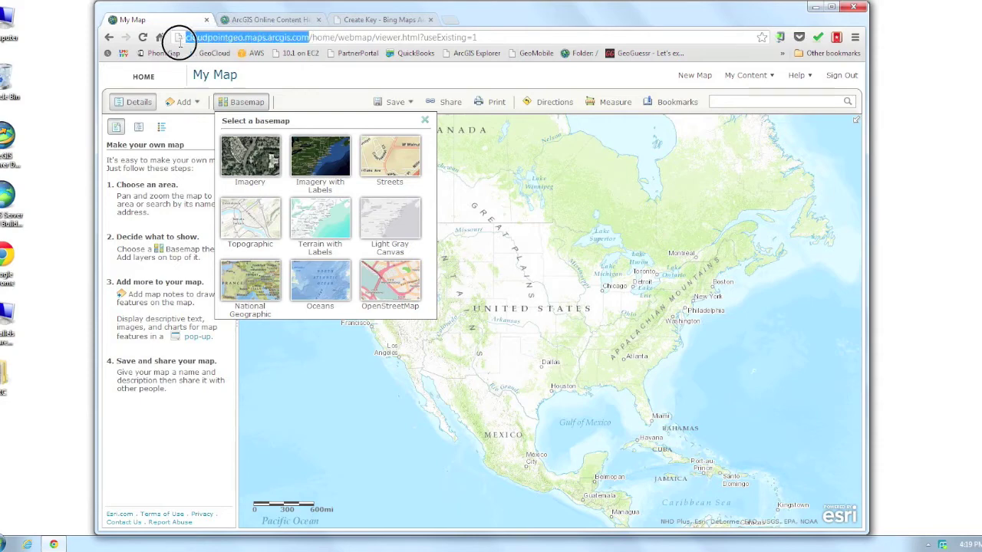
right_click(225, 43)
Copy the ArcGIS organization URL and paste it into the key's Application URL field.
left_click(259, 95)
left_click(350, 21)
left_click(340, 311)
right_click(340, 312)
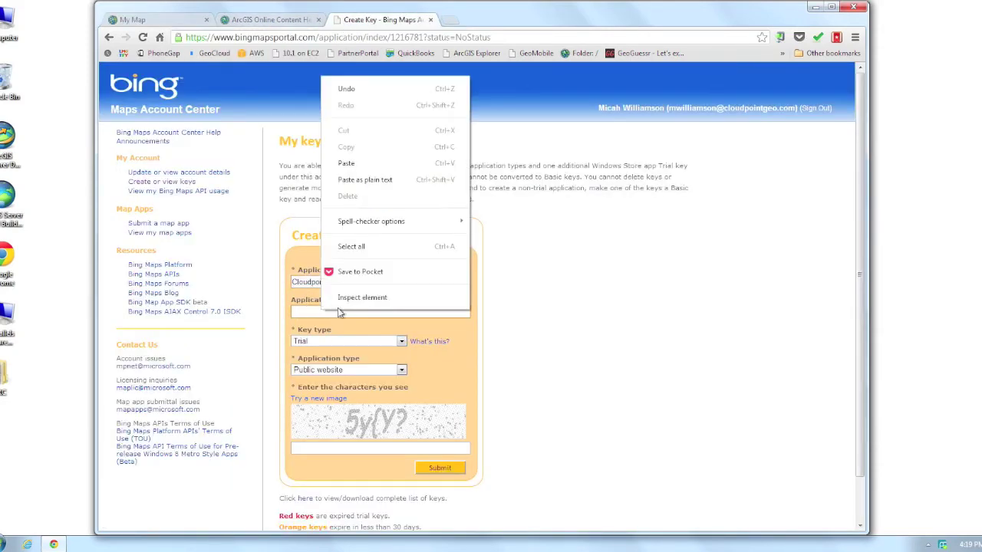
left_click(346, 163)
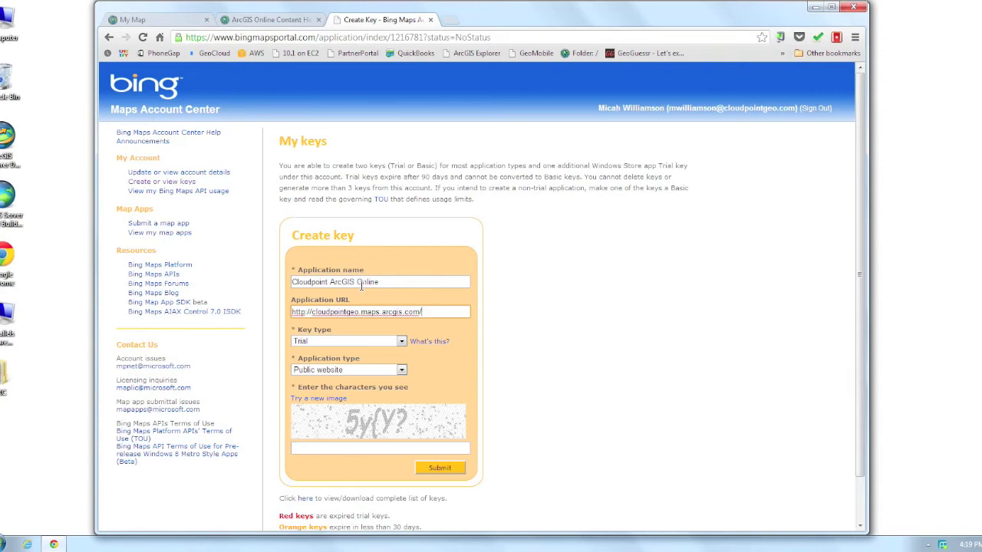
Set key type Basic and application type Public website, enter the captcha, and submit.
left_click(401, 340)
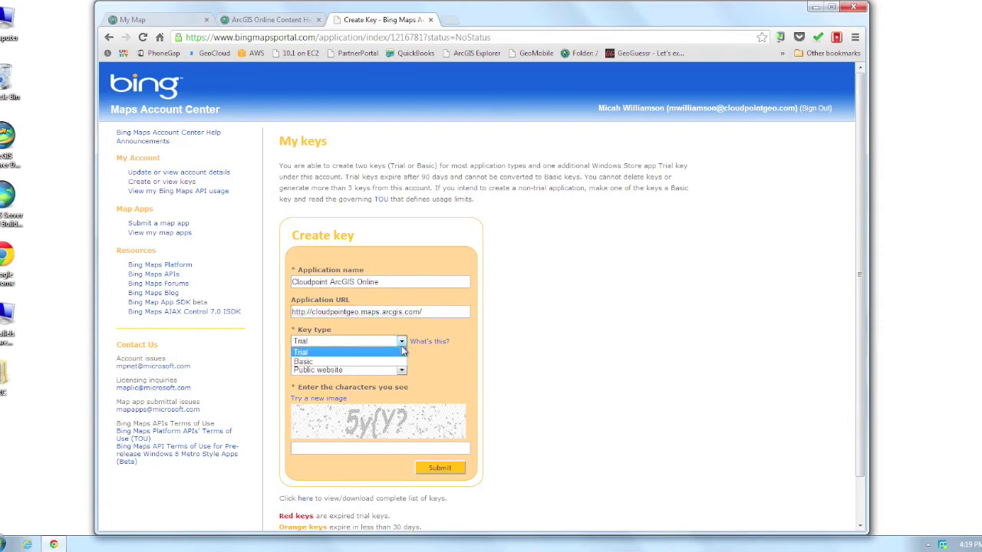
left_click(397, 361)
left_click(402, 370)
left_click(389, 419)
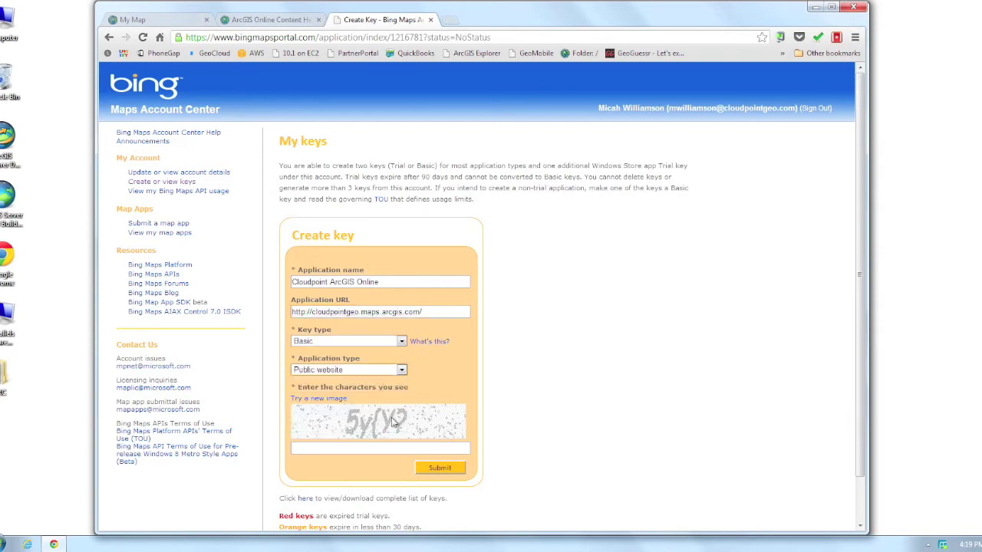
left_click(373, 448)
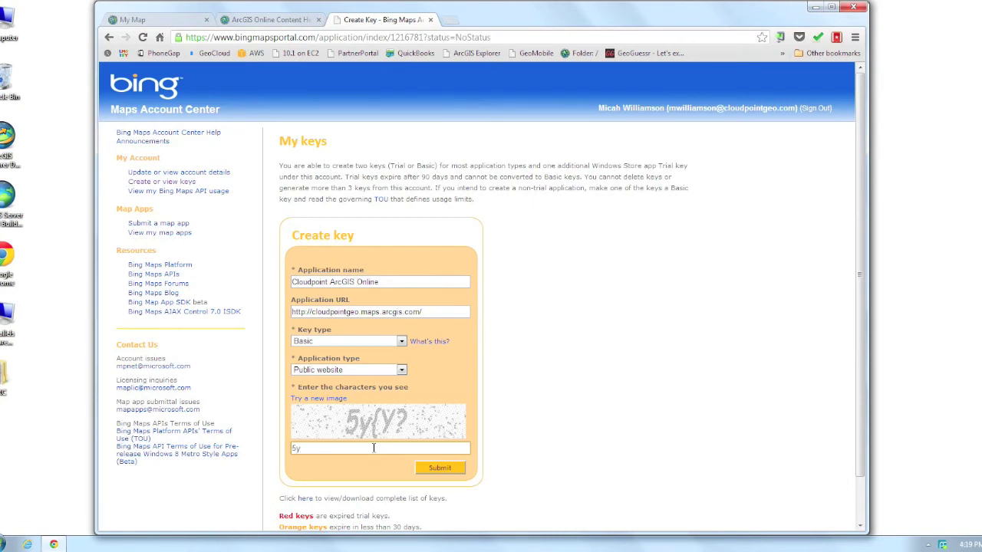
type("5y{Y?")
left_click(435, 468)
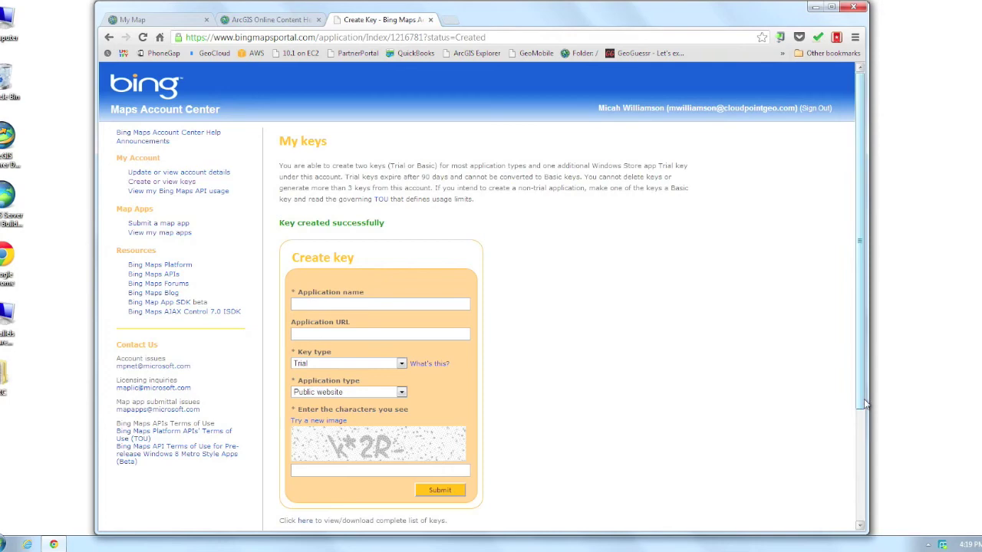
Select the newly created Bing Maps key string for copying.
left_click_drag(864, 404, 860, 532)
left_click_drag(379, 443, 636, 443)
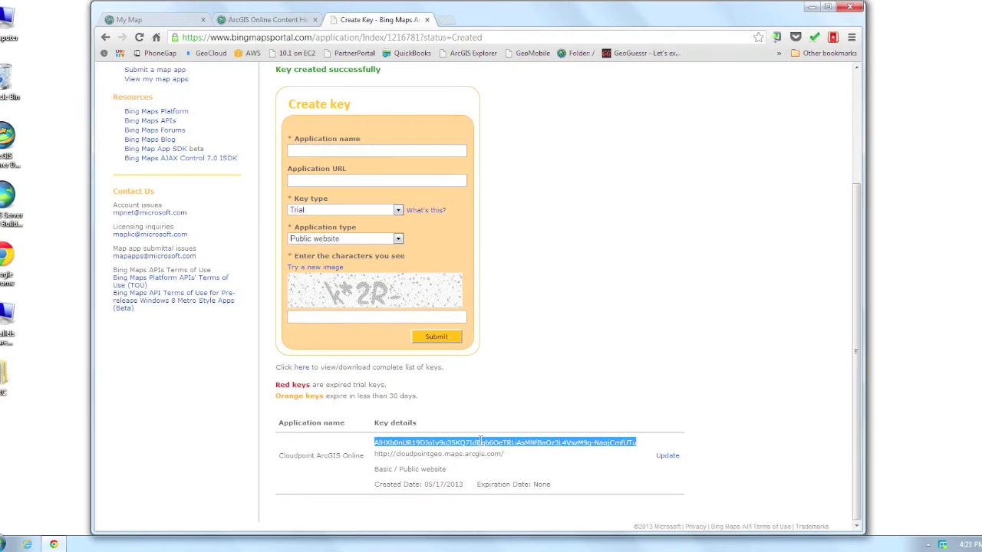
left_click(147, 19)
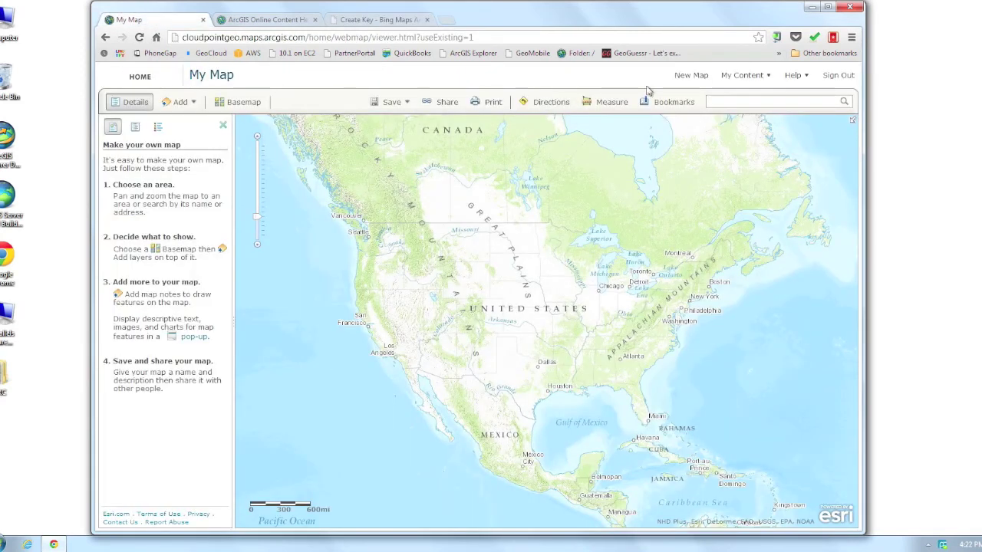
Open the organization's Map settings for editing.
left_click(746, 76)
left_click(752, 129)
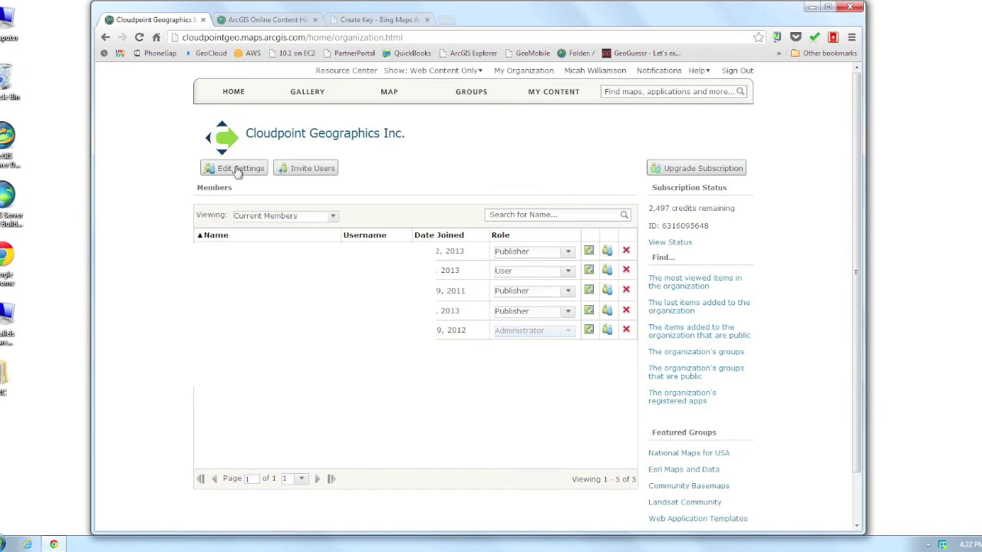
left_click(236, 169)
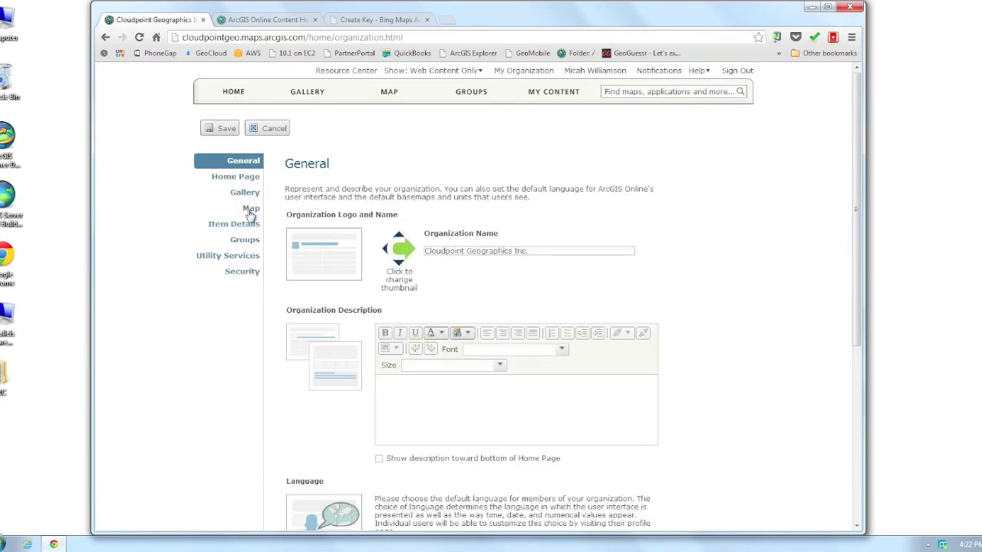
left_click(249, 209)
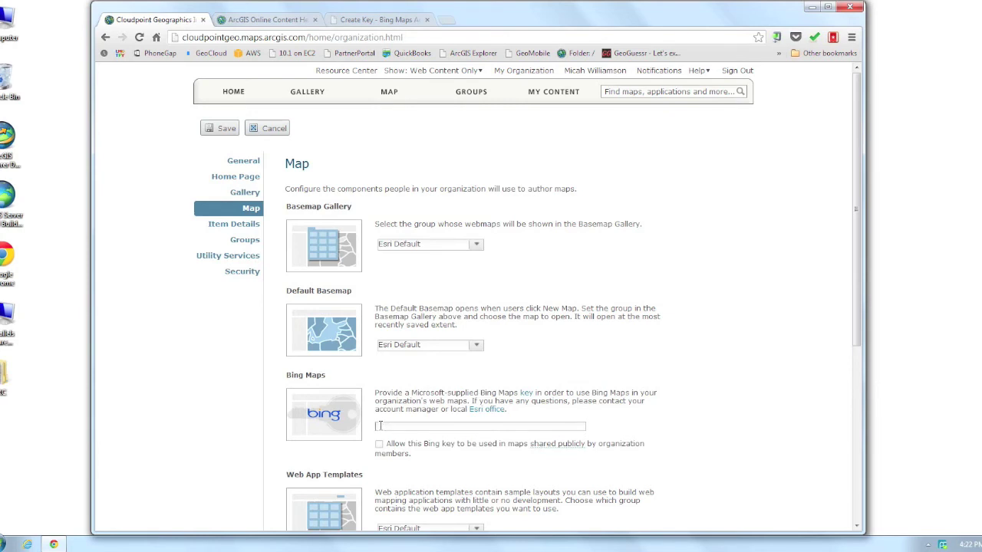
Paste the Bing Maps key, allow it in publicly shared maps, and save.
left_click(379, 426)
key("ctrl+v")
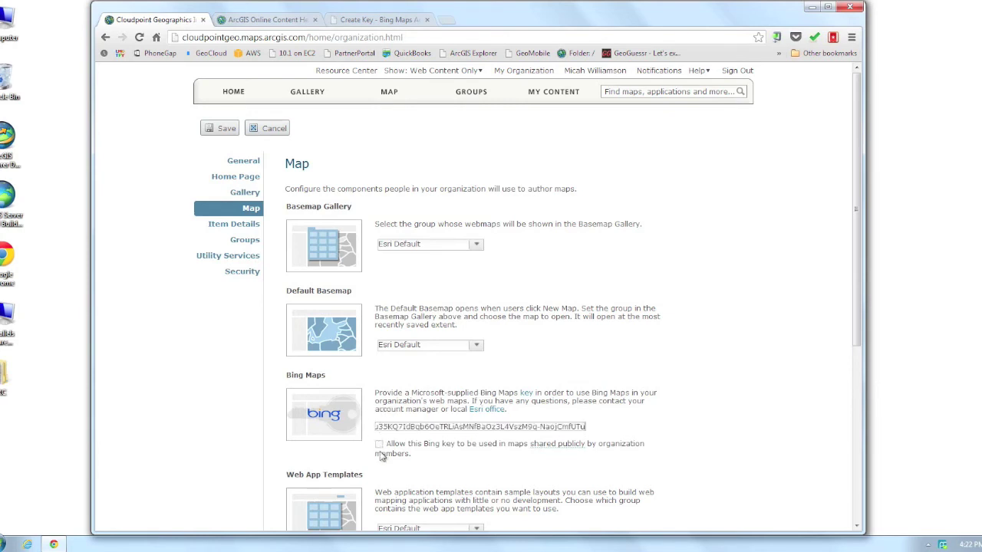
left_click(379, 445)
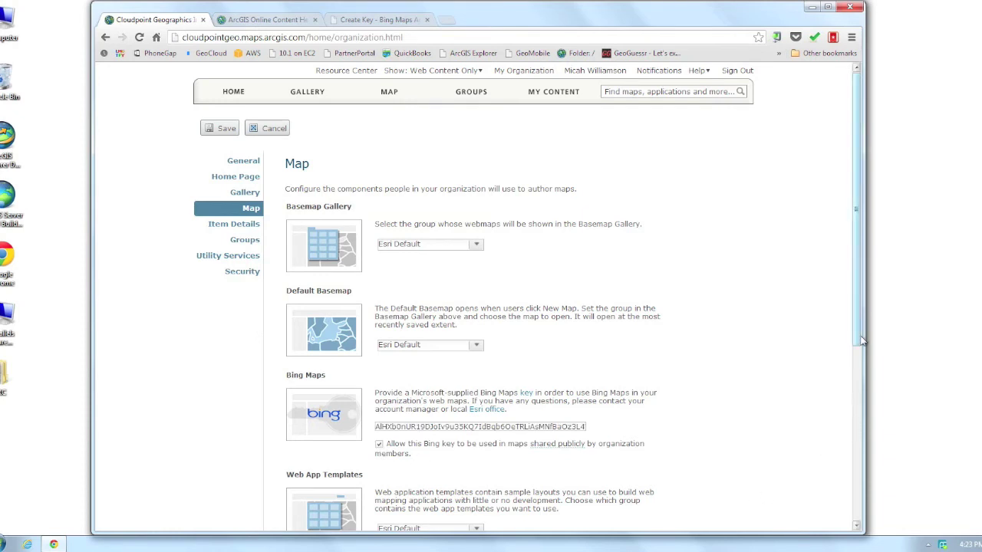
left_click(226, 129)
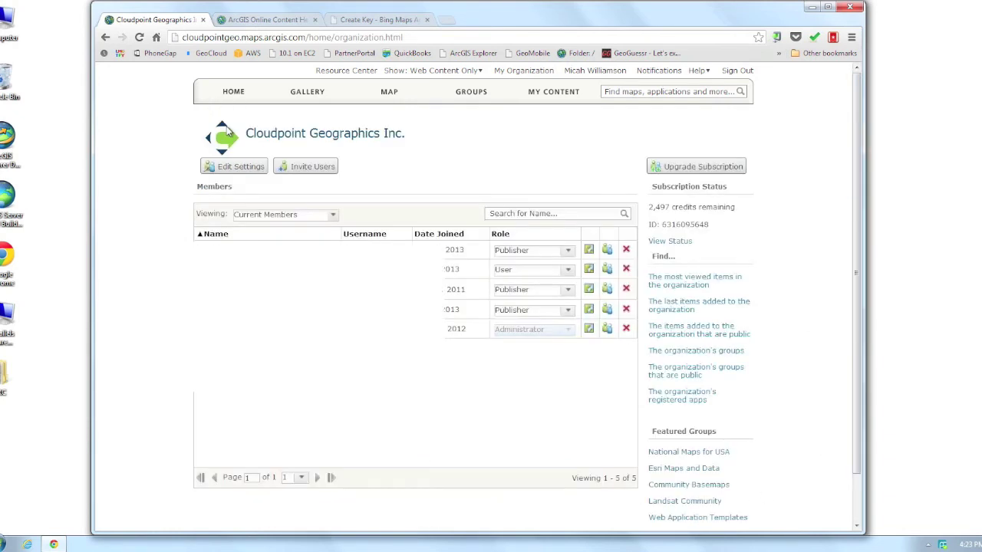
left_click(391, 94)
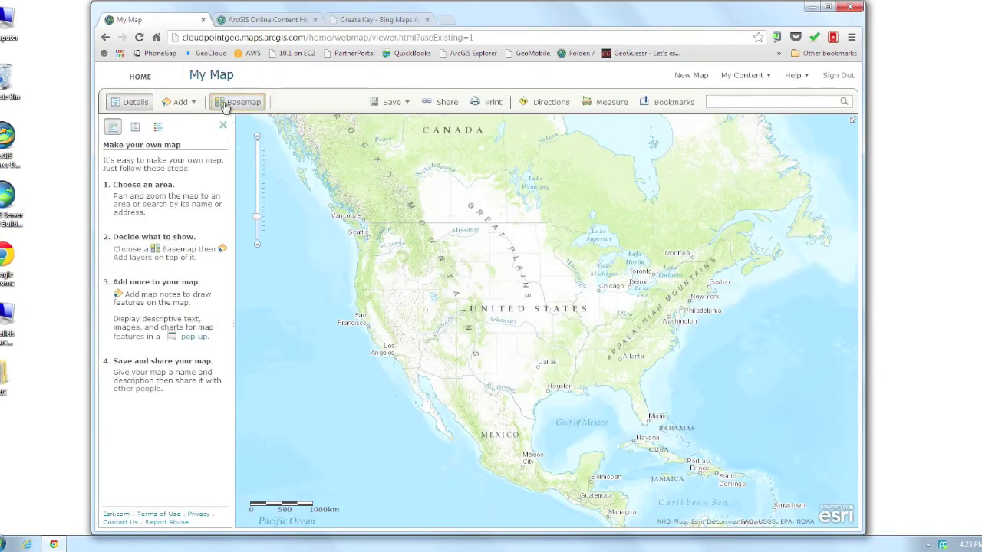
Search for 'roanoke, il' to zoom the map to Roanoke, Illinois.
left_click(224, 102)
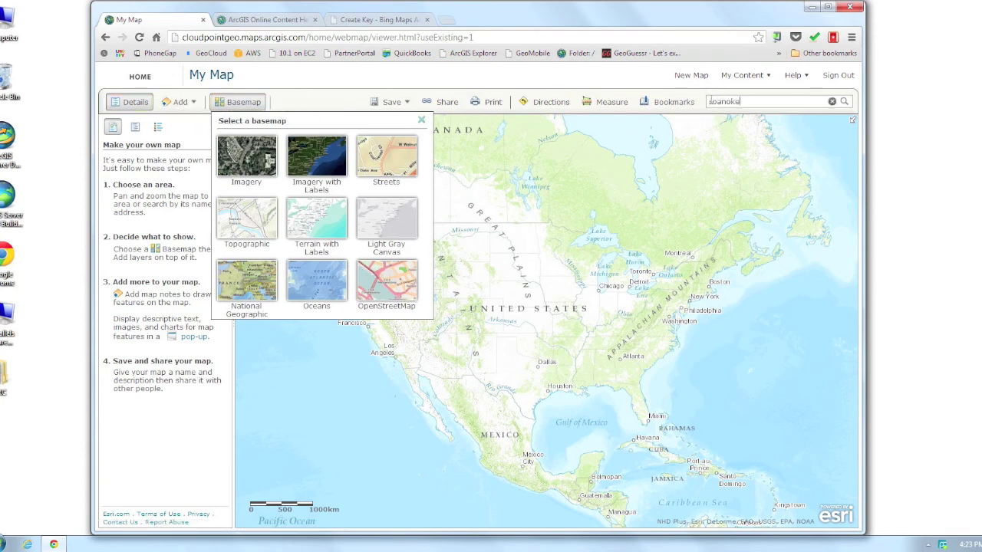
key("Return")
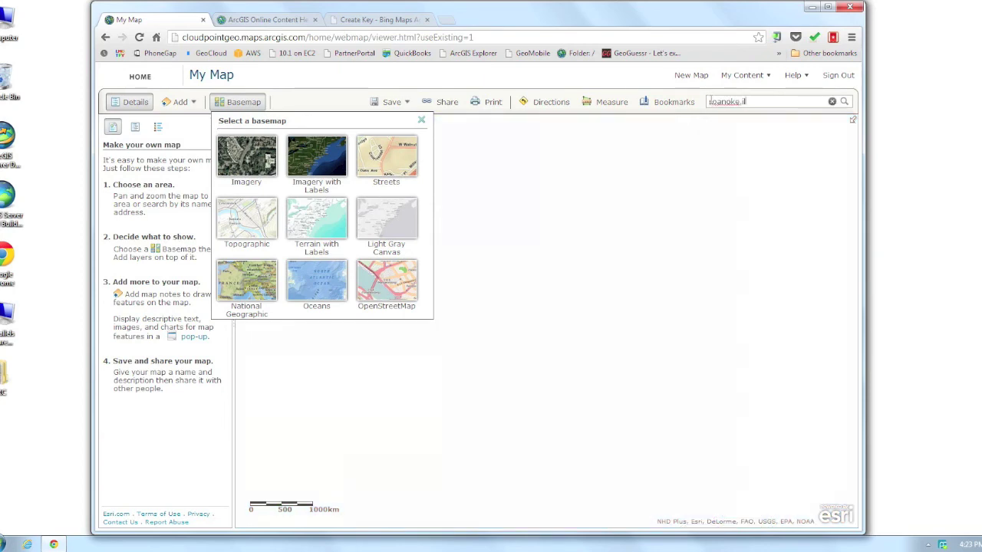
left_click(422, 123)
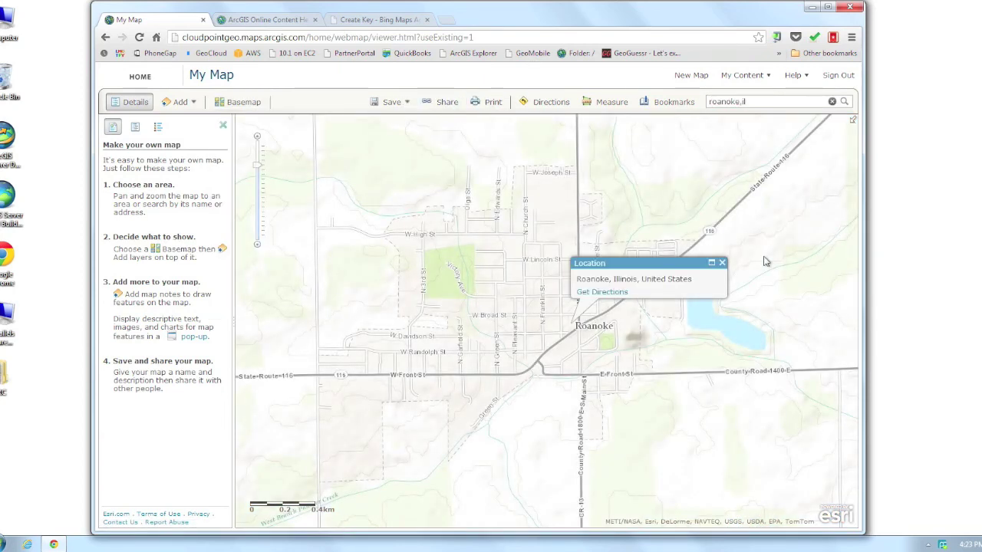
left_click(722, 263)
left_click(192, 105)
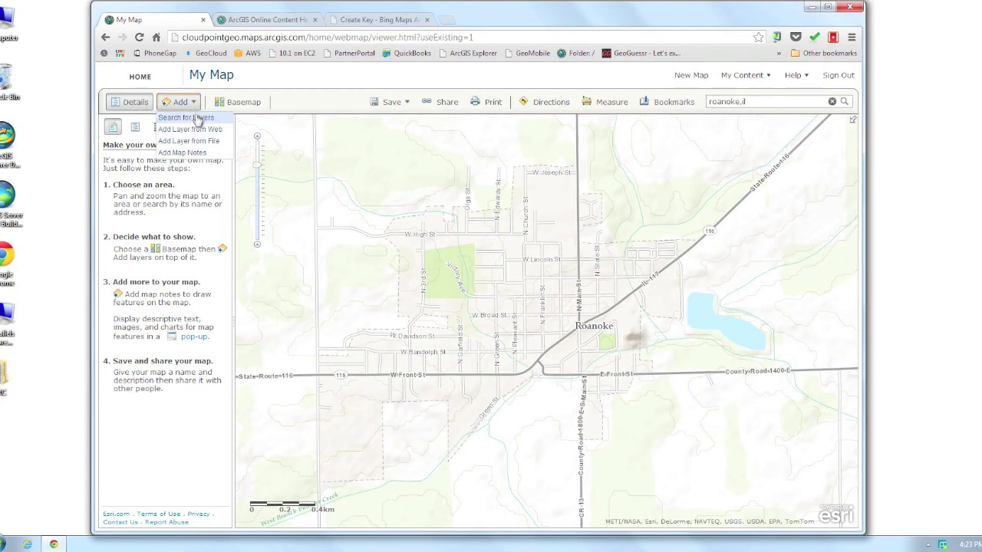
Add the Bing Maps Hybrid layer from the web as a Bing basemap.
left_click(199, 137)
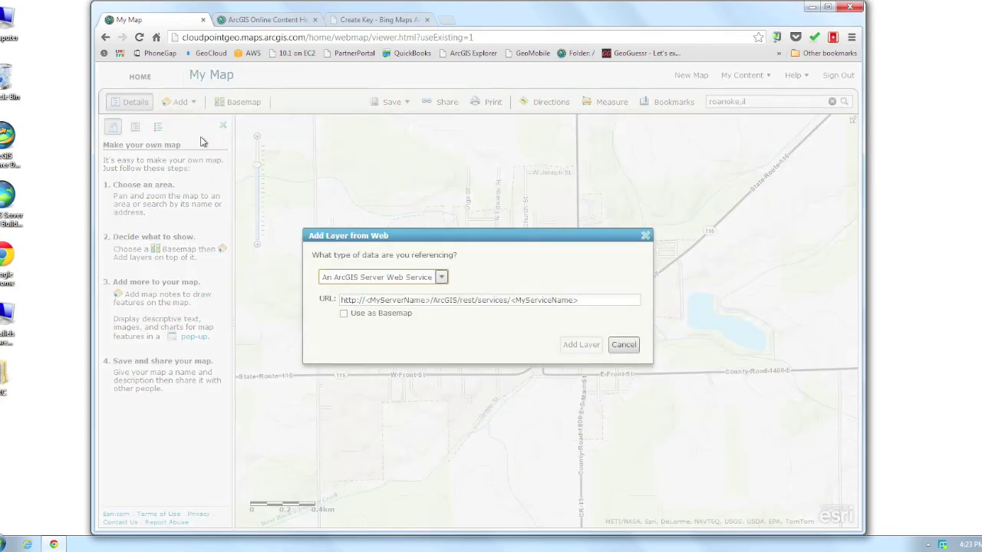
left_click(442, 277)
left_click(398, 373)
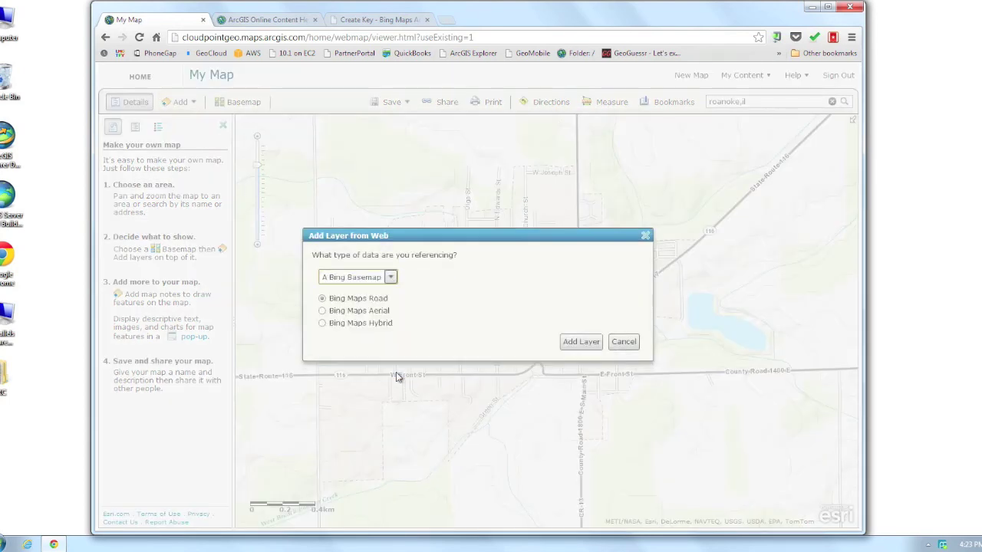
left_click(375, 325)
left_click(582, 343)
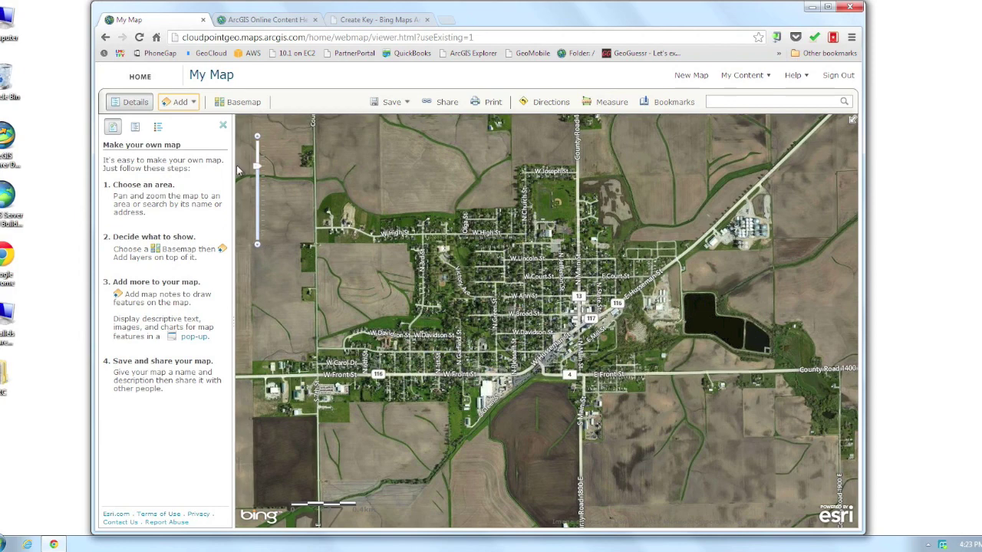
Add the Bing Maps Road layer from the web as well.
left_click(180, 102)
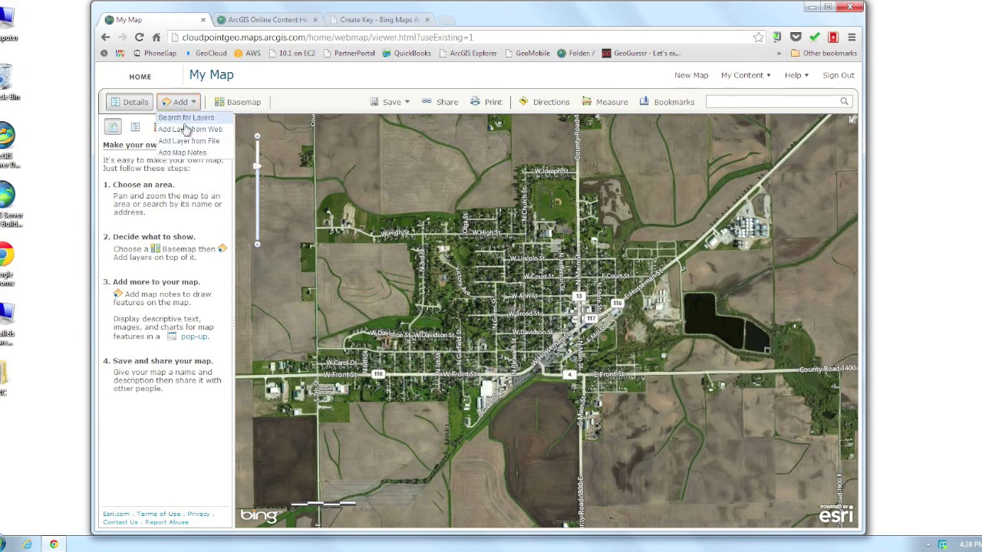
left_click(186, 128)
left_click(374, 301)
left_click(576, 344)
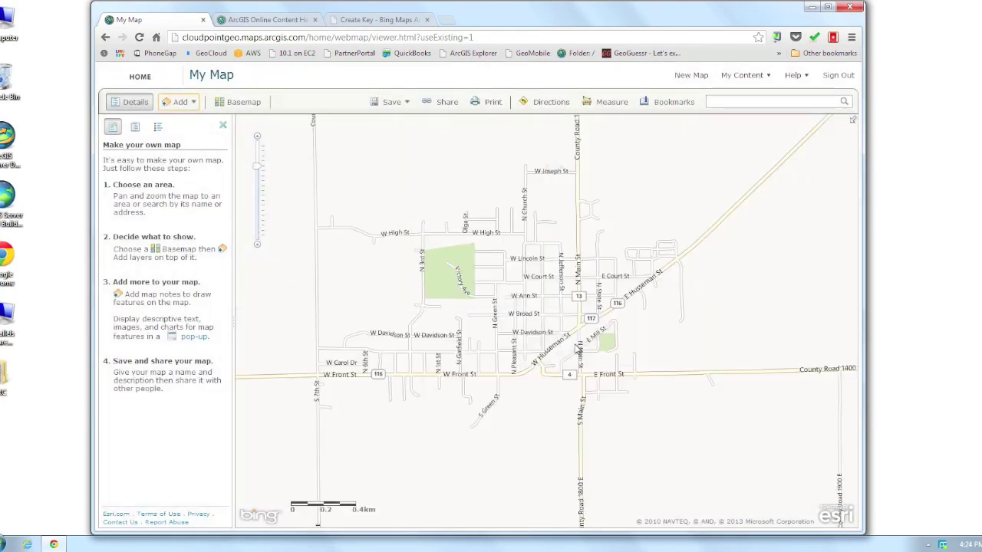